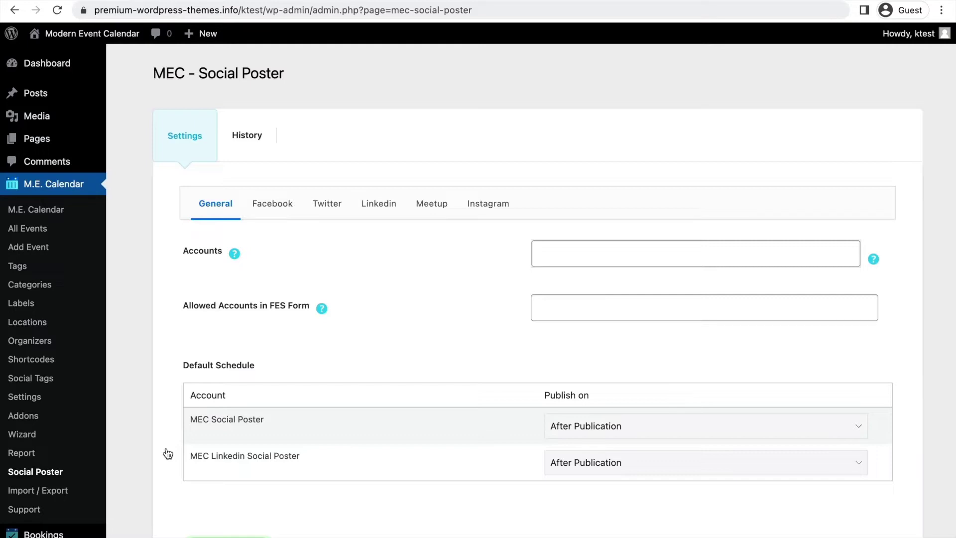
{"action": "scroll", "coordinate": [167, 453], "scroll_direction": "down", "scroll_amount": 3}
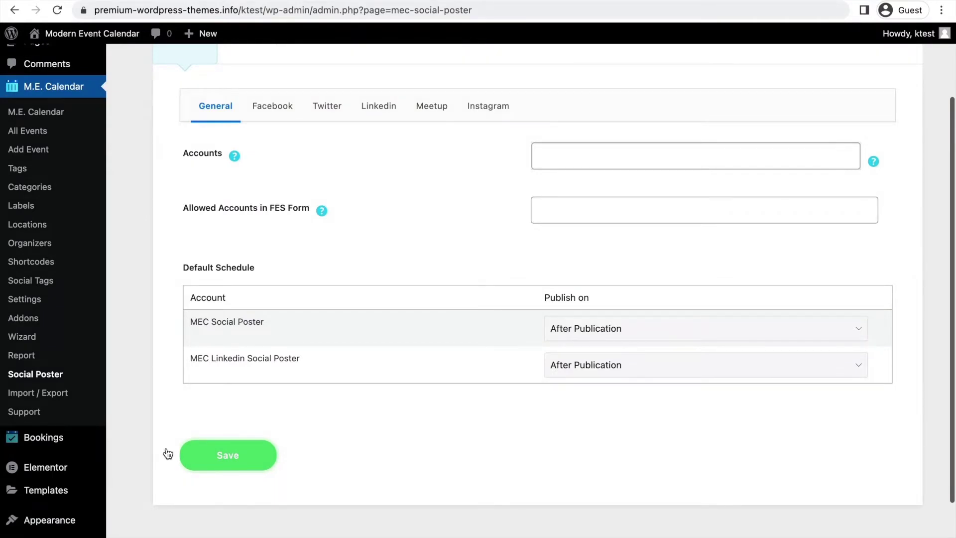
{"action": "scroll", "coordinate": [168, 452], "scroll_direction": "up", "scroll_amount": 1}
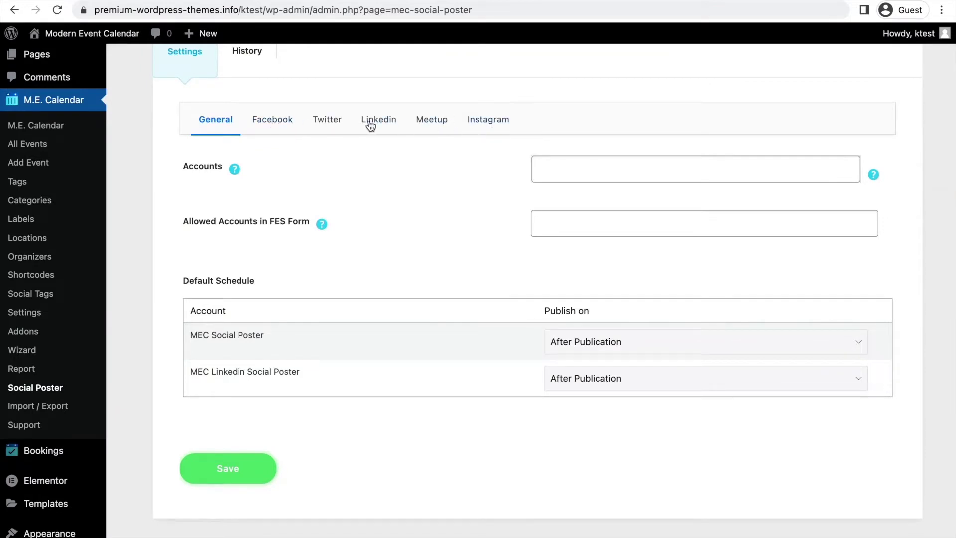
{"action": "scroll", "coordinate": [312, 142], "scroll_direction": "down", "scroll_amount": 2}
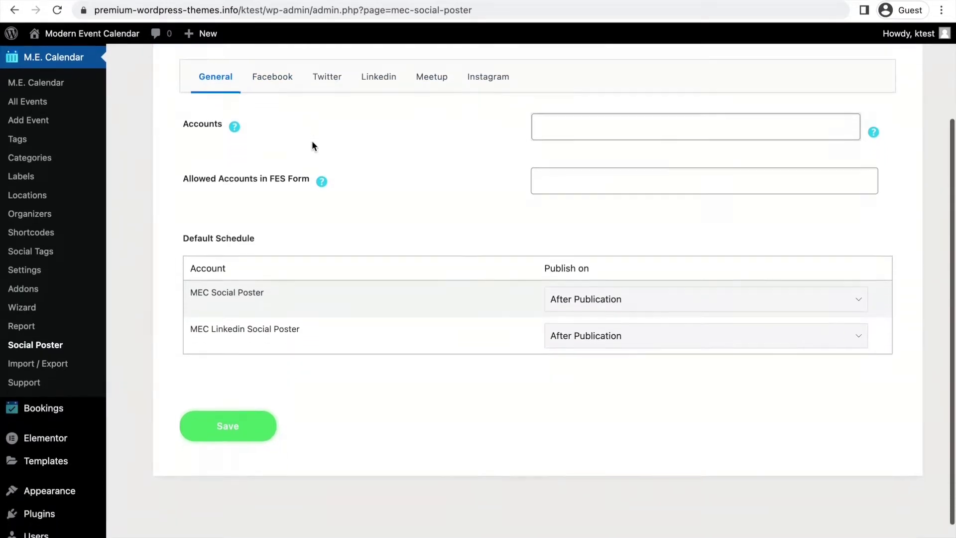
{"action": "scroll", "coordinate": [311, 141], "scroll_direction": "up", "scroll_amount": 2}
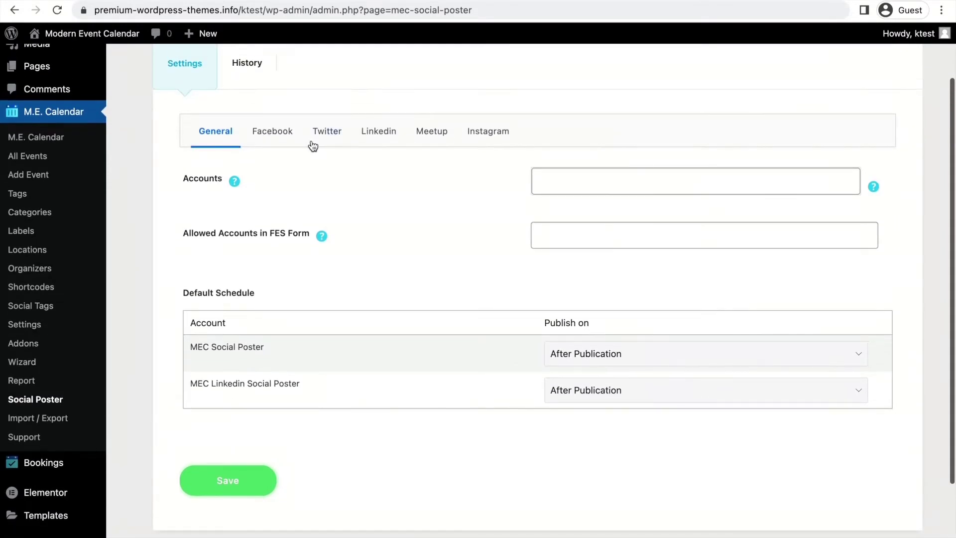
{"action": "scroll", "coordinate": [303, 104], "scroll_direction": "up", "scroll_amount": 1}
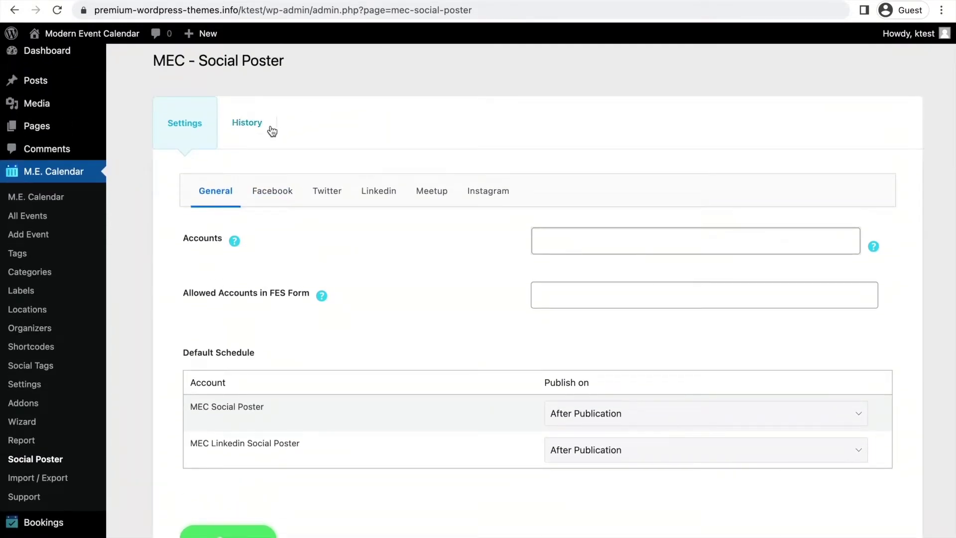
{"action": "left_click", "coordinate": [276, 197]}
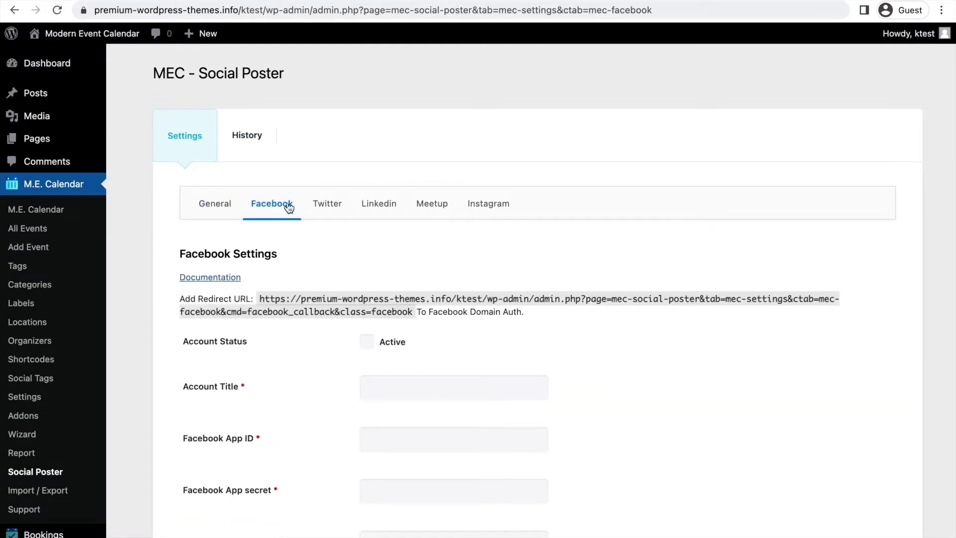
Scroll down the Facebook settings to the accounts table showing MEC Social Poster authenticated
{"action": "scroll", "coordinate": [330, 294], "scroll_direction": "down", "scroll_amount": 1}
{"action": "scroll", "coordinate": [330, 293], "scroll_direction": "down", "scroll_amount": 2}
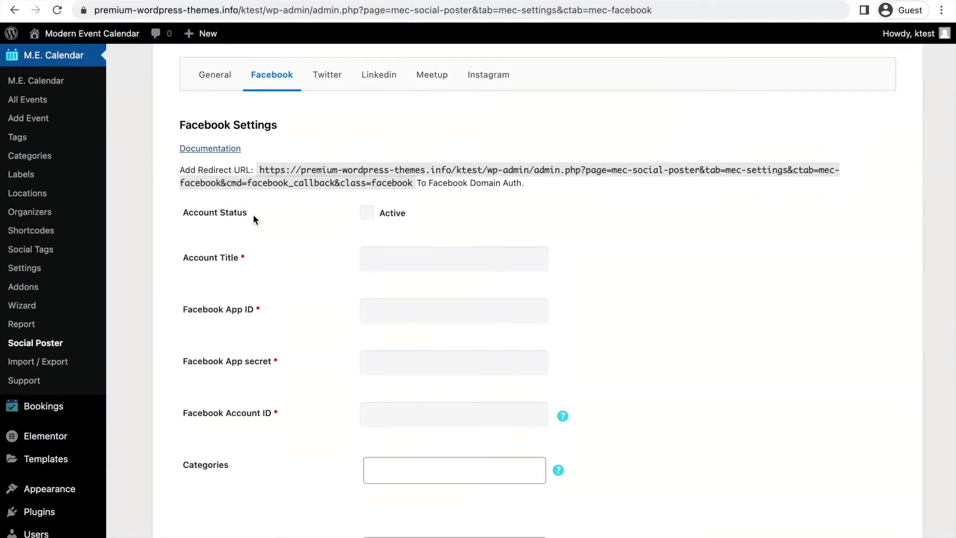
{"action": "scroll", "coordinate": [322, 264], "scroll_direction": "down", "scroll_amount": 2}
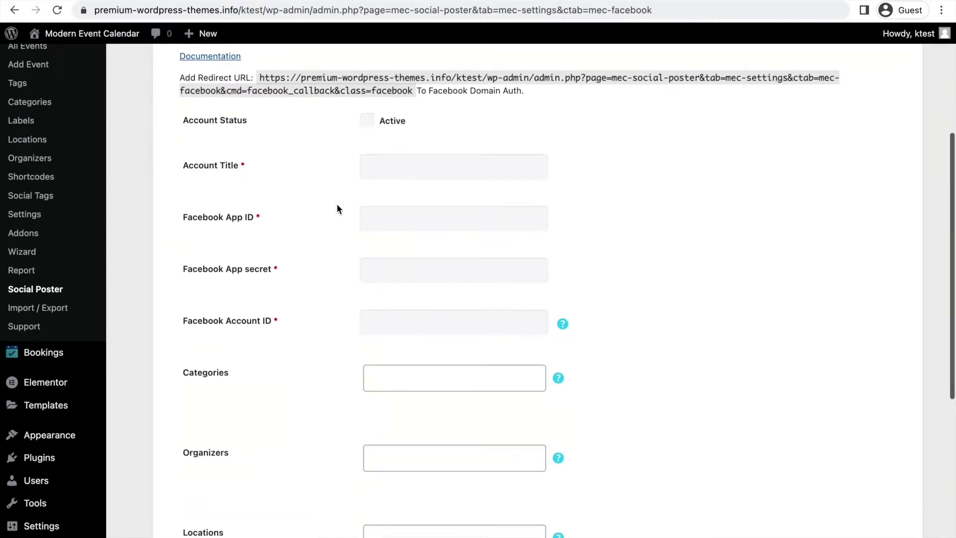
{"action": "scroll", "coordinate": [302, 208], "scroll_direction": "down", "scroll_amount": 1}
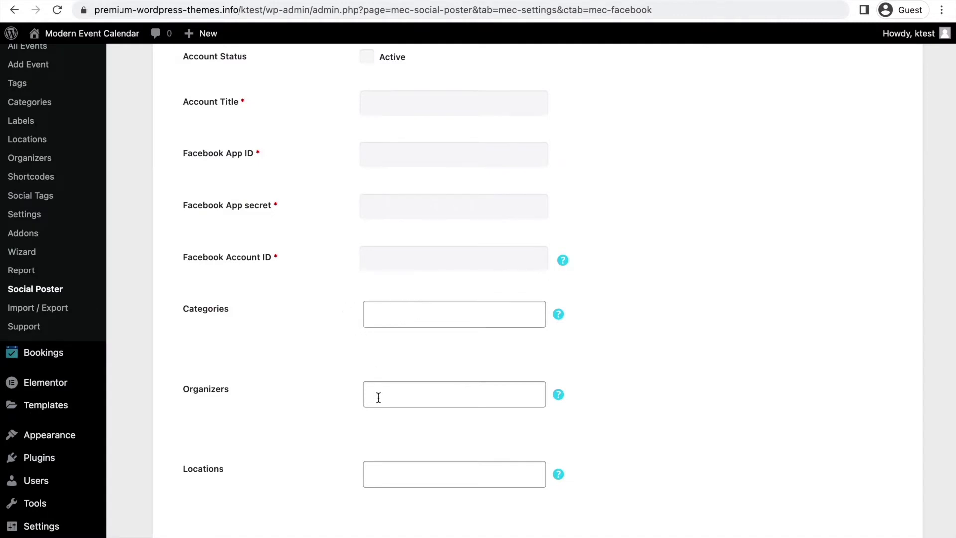
{"action": "scroll", "coordinate": [397, 484], "scroll_direction": "down", "scroll_amount": 1}
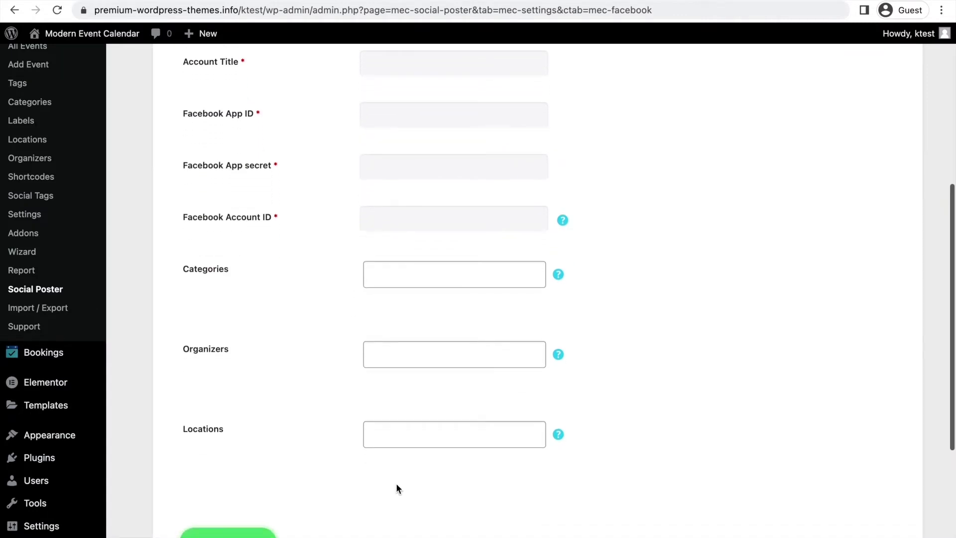
{"action": "scroll", "coordinate": [397, 484], "scroll_direction": "down", "scroll_amount": 1}
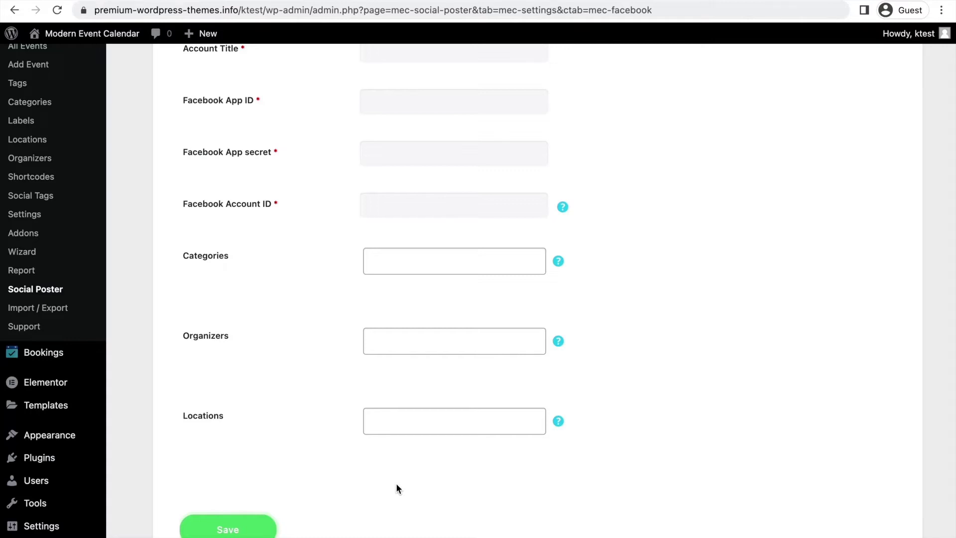
{"action": "scroll", "coordinate": [396, 485], "scroll_direction": "down", "scroll_amount": 5}
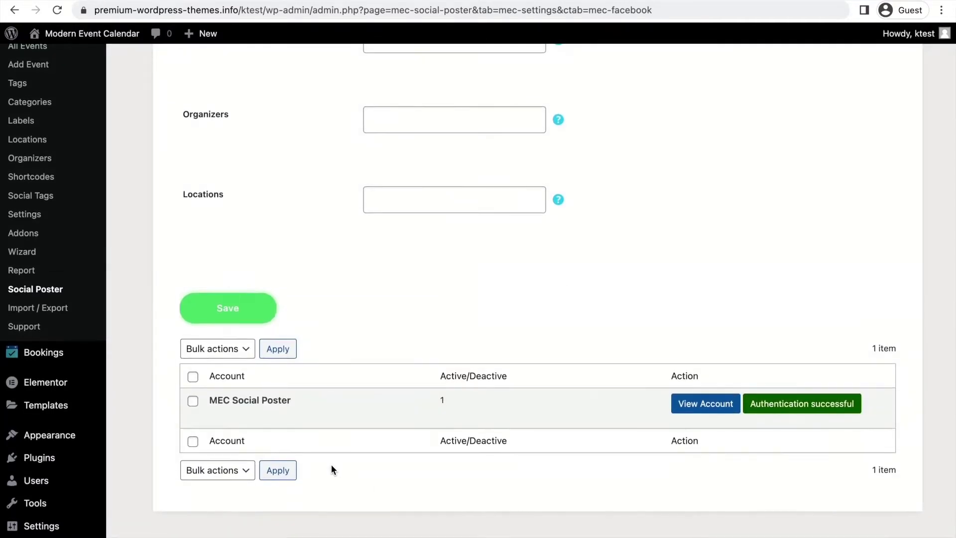
Reload the Facebook settings page, then open the Social Poster History tab
{"action": "mouse_move", "coordinate": [254, 420]}
{"action": "key", "text": "super+r"}
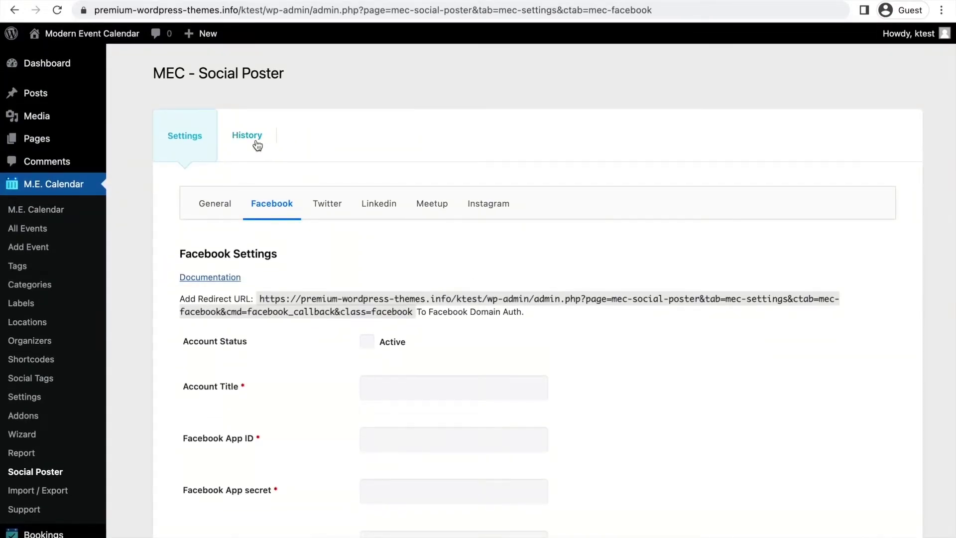
{"action": "left_click", "coordinate": [252, 142]}
Review the list of posted events, then switch the history to the Chart view
{"action": "scroll", "coordinate": [380, 148], "scroll_direction": "down", "scroll_amount": 3}
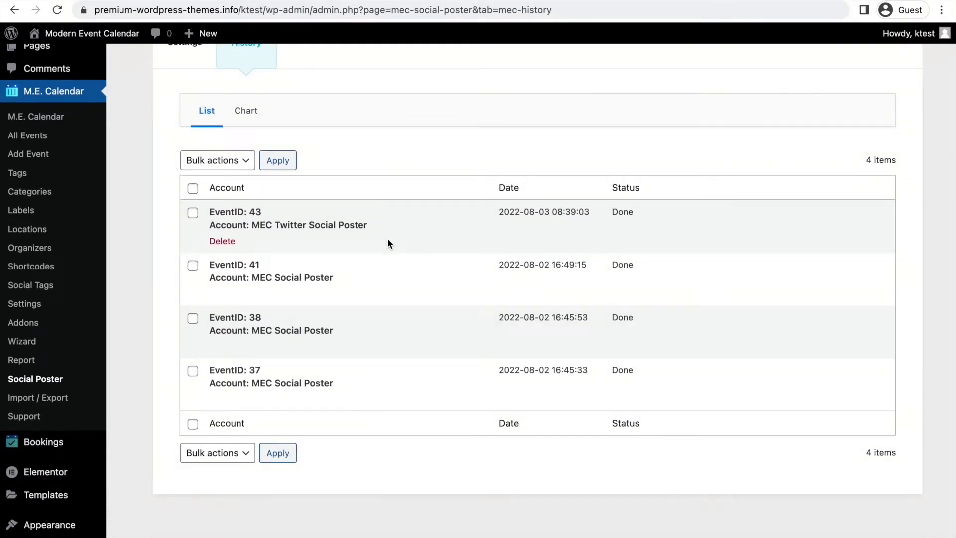
{"action": "scroll", "coordinate": [388, 243], "scroll_direction": "down", "scroll_amount": 1}
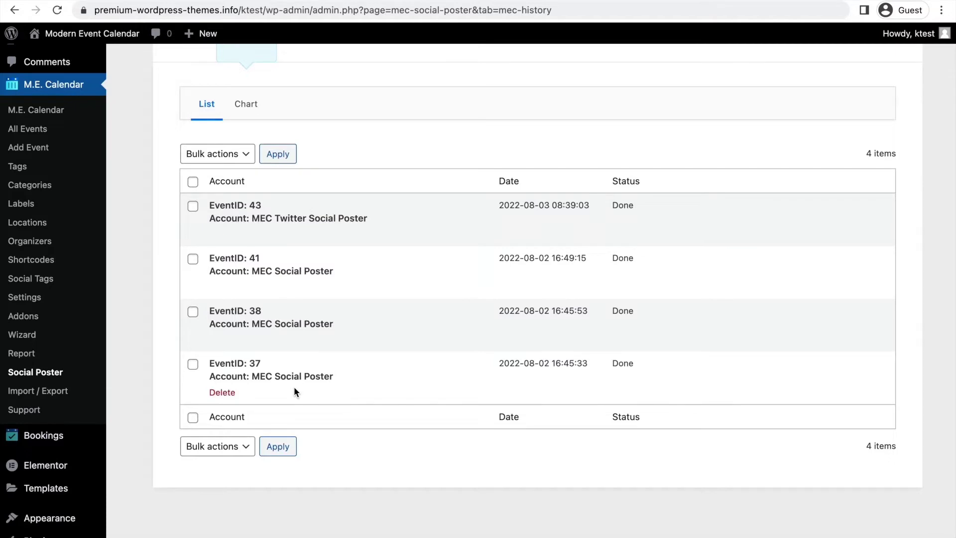
{"action": "scroll", "coordinate": [293, 386], "scroll_direction": "down", "scroll_amount": 1}
{"action": "scroll", "coordinate": [293, 386], "scroll_direction": "up", "scroll_amount": 1}
{"action": "scroll", "coordinate": [294, 387], "scroll_direction": "up", "scroll_amount": 2}
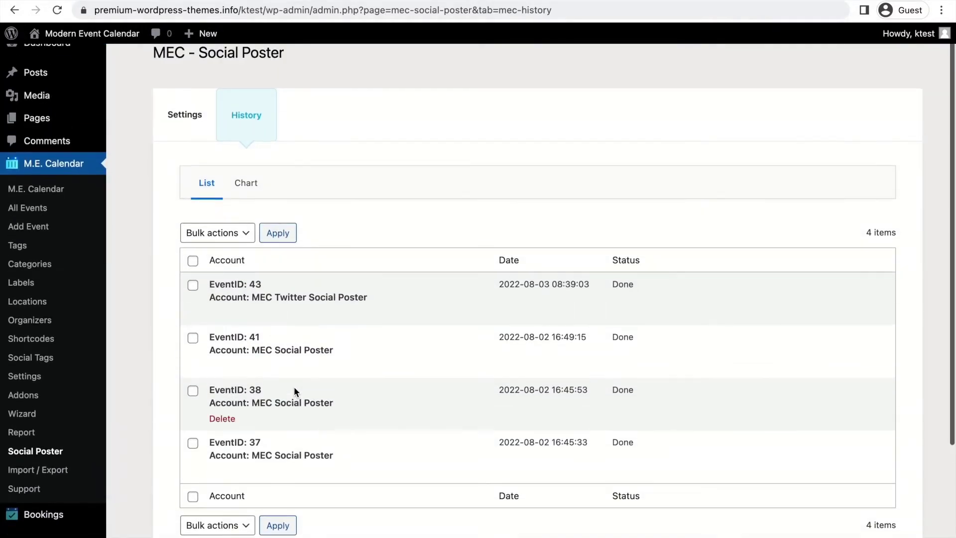
{"action": "left_click", "coordinate": [248, 186]}
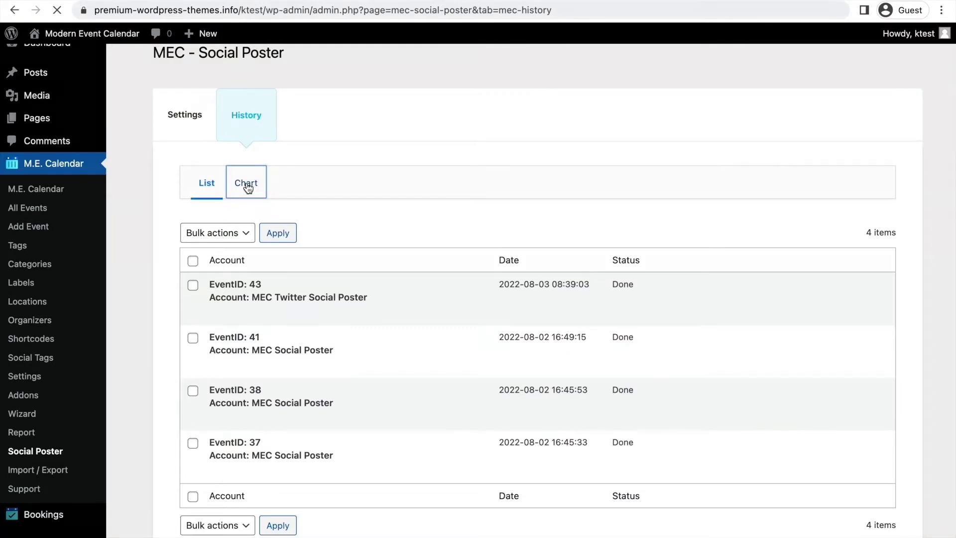
Look over the posts-per-account chart, then return to the Social Poster settings
{"action": "scroll", "coordinate": [329, 202], "scroll_direction": "down", "scroll_amount": 2}
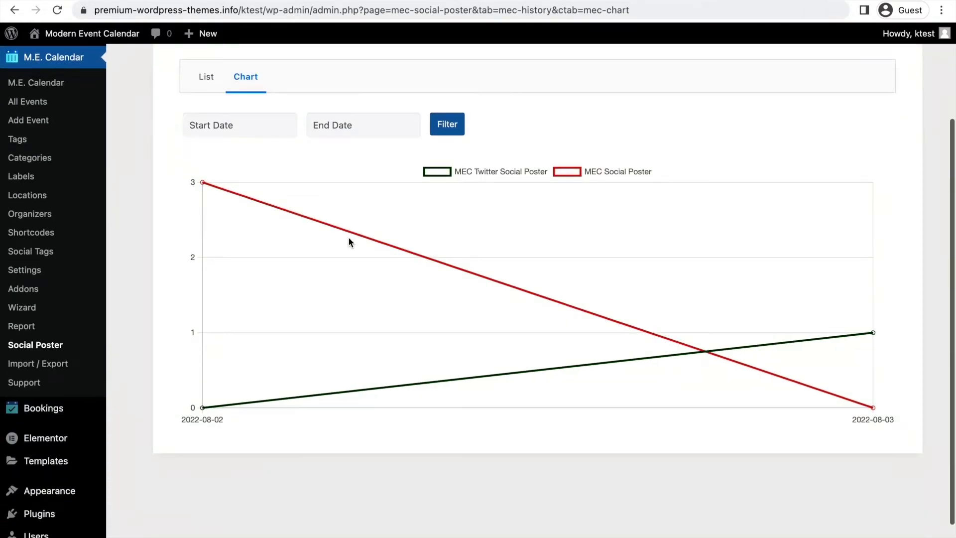
{"action": "scroll", "coordinate": [250, 90], "scroll_direction": "up", "scroll_amount": 2}
{"action": "left_click", "coordinate": [209, 95]}
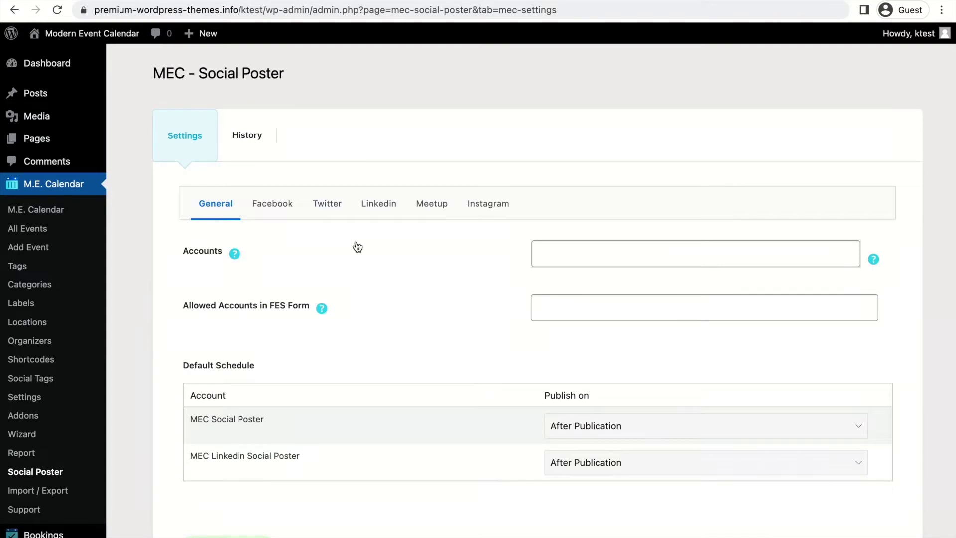
Open the Facebook subtab and scroll to the accounts table listing MEC Social Poster
{"action": "left_click", "coordinate": [281, 212]}
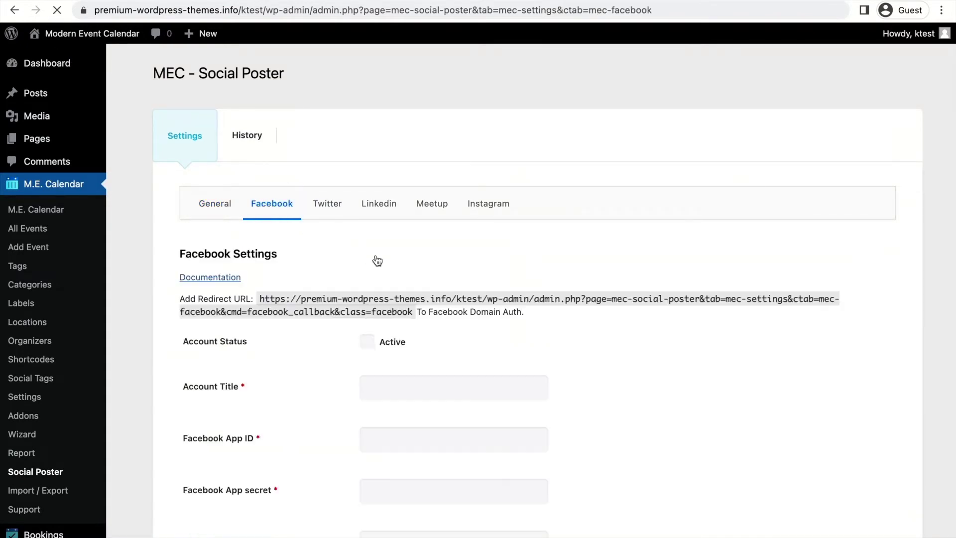
{"action": "scroll", "coordinate": [376, 200], "scroll_direction": "down", "scroll_amount": 3}
{"action": "scroll", "coordinate": [377, 260], "scroll_direction": "down", "scroll_amount": 10}
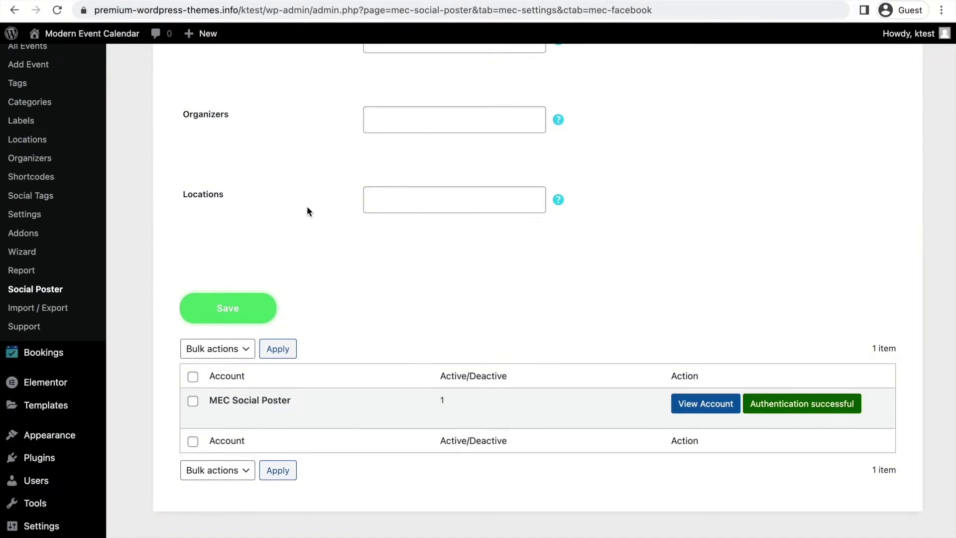
{"action": "mouse_move", "coordinate": [368, 405]}
Start a new event from the Add Event entry in the sidebar
{"action": "scroll", "coordinate": [270, 237], "scroll_direction": "up", "scroll_amount": 1}
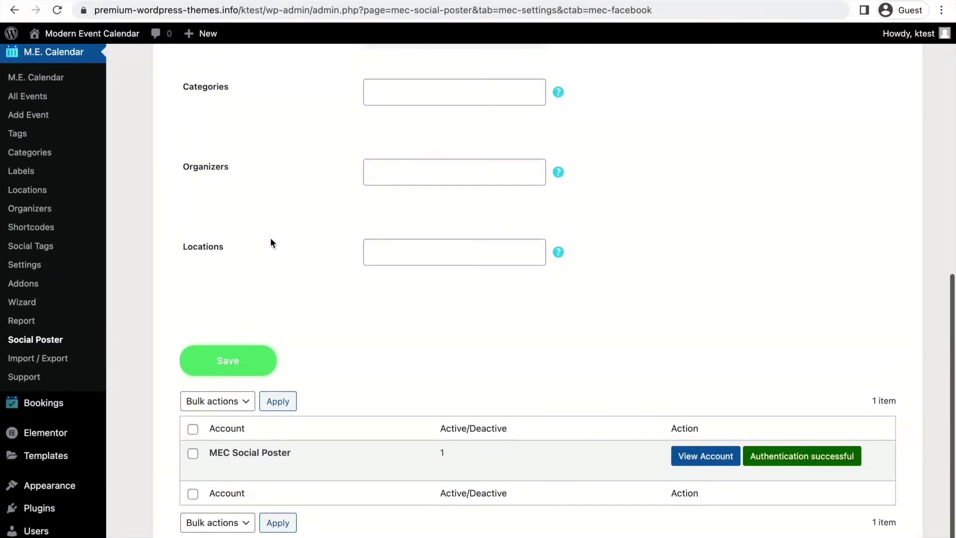
{"action": "right_click", "coordinate": [76, 121]}
{"action": "left_click", "coordinate": [87, 122]}
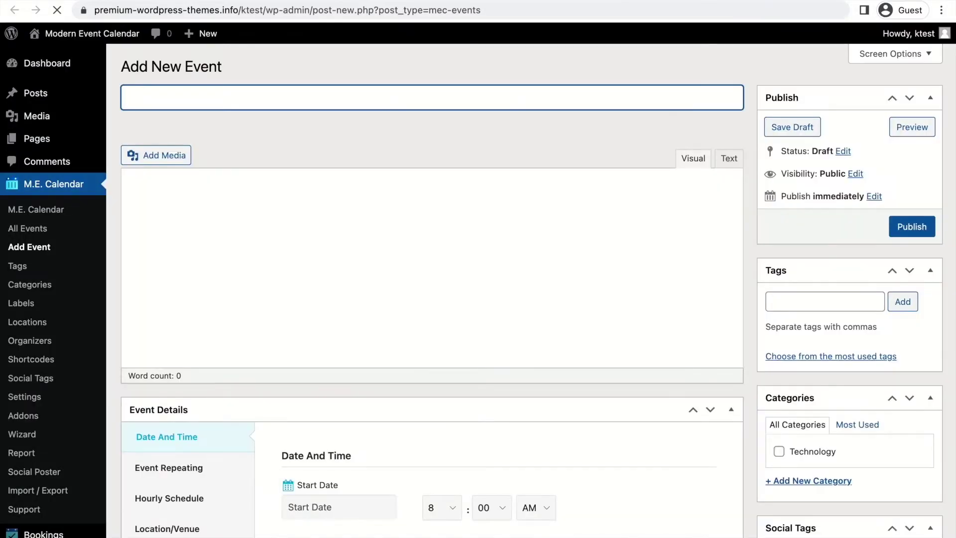
Title the event 'New Test Event', describe it 'This is test', and file it under Technology
{"action": "type", "text": "New Test Eve"}
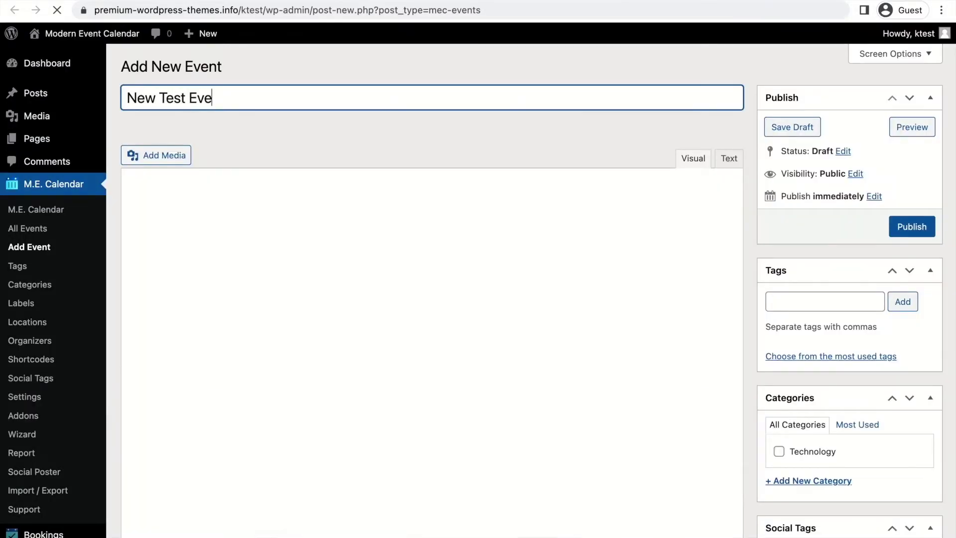
{"action": "type", "text": "nt"}
{"action": "left_click", "coordinate": [336, 265]}
{"action": "type", "text": "This is test"}
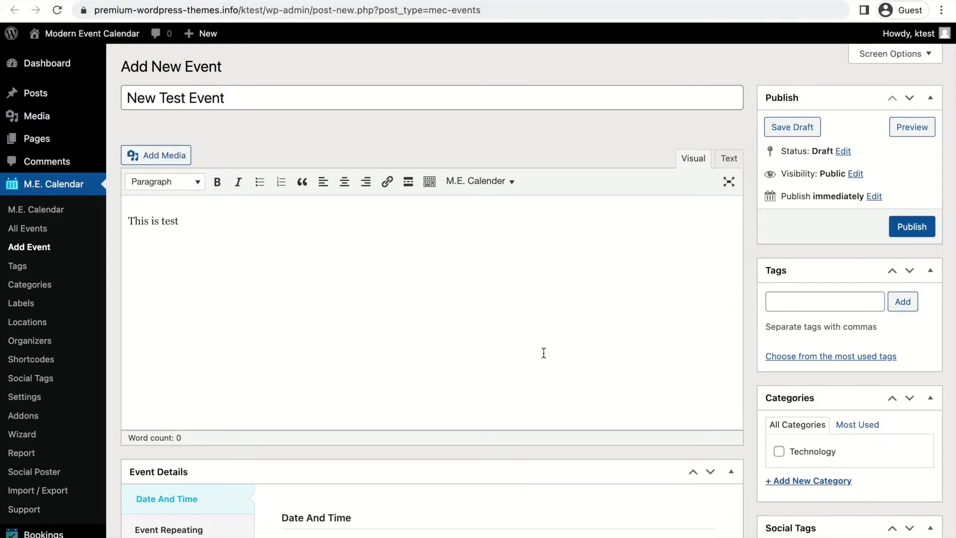
{"action": "scroll", "coordinate": [587, 440], "scroll_direction": "down", "scroll_amount": 3}
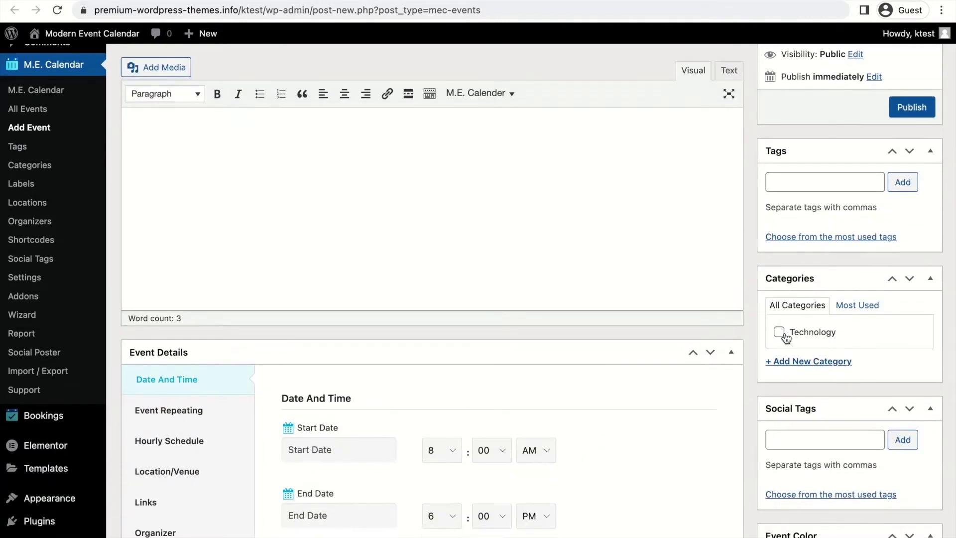
{"action": "left_click", "coordinate": [783, 335]}
Add 'test' as a social tag for the event
{"action": "scroll", "coordinate": [793, 393], "scroll_direction": "down", "scroll_amount": 3}
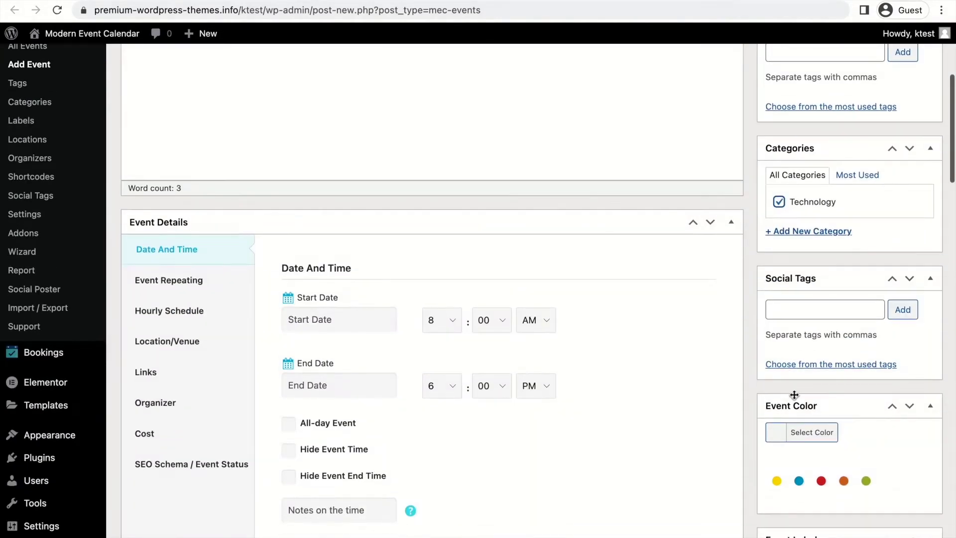
{"action": "left_click", "coordinate": [820, 314]}
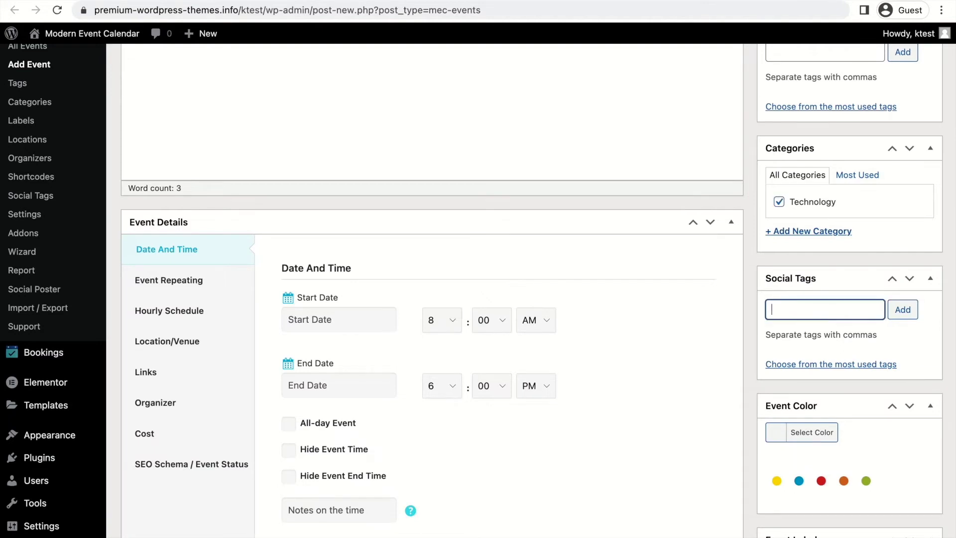
{"action": "type", "text": "#tetest"}
{"action": "left_click", "coordinate": [901, 315]}
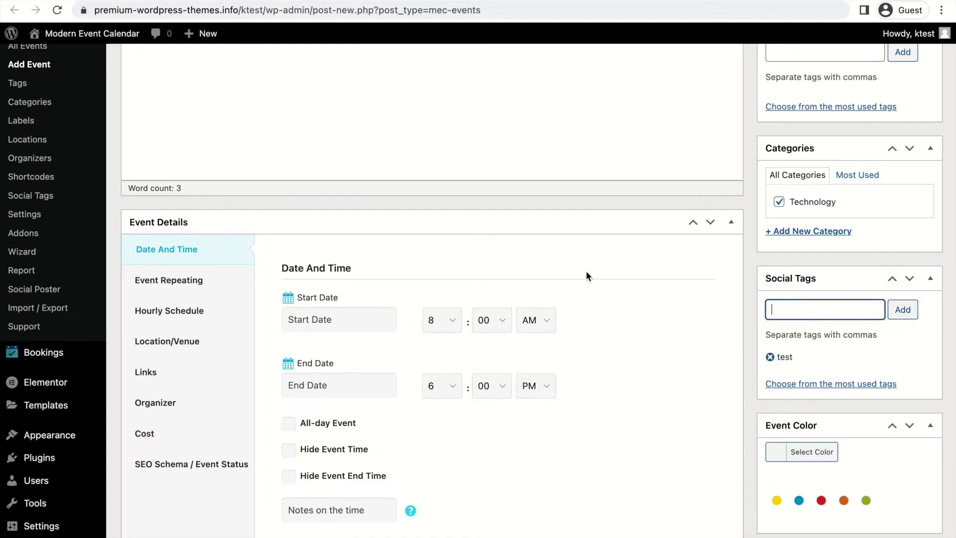
Make the event colour orange and set the calendar illustration as featured image
{"action": "scroll", "coordinate": [586, 275], "scroll_direction": "down", "scroll_amount": 5}
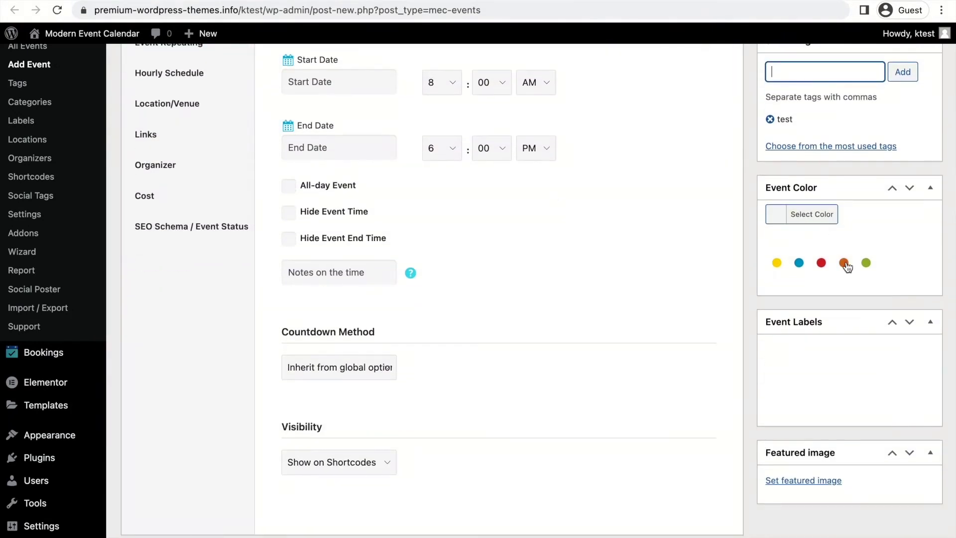
{"action": "left_click", "coordinate": [844, 263]}
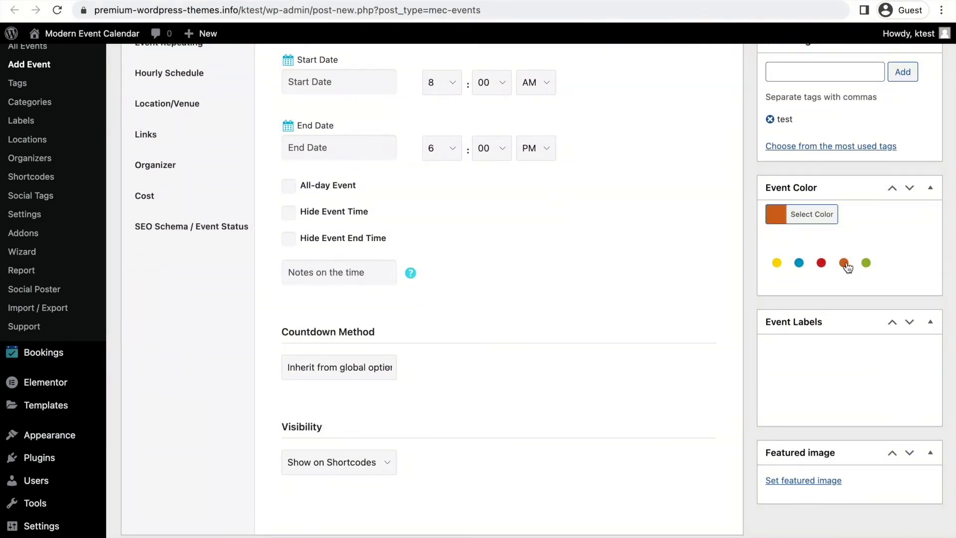
{"action": "left_click", "coordinate": [803, 479]}
{"action": "left_click", "coordinate": [75, 198]}
{"action": "left_click", "coordinate": [877, 524]}
{"action": "scroll", "coordinate": [572, 315], "scroll_direction": "down", "scroll_amount": 7}
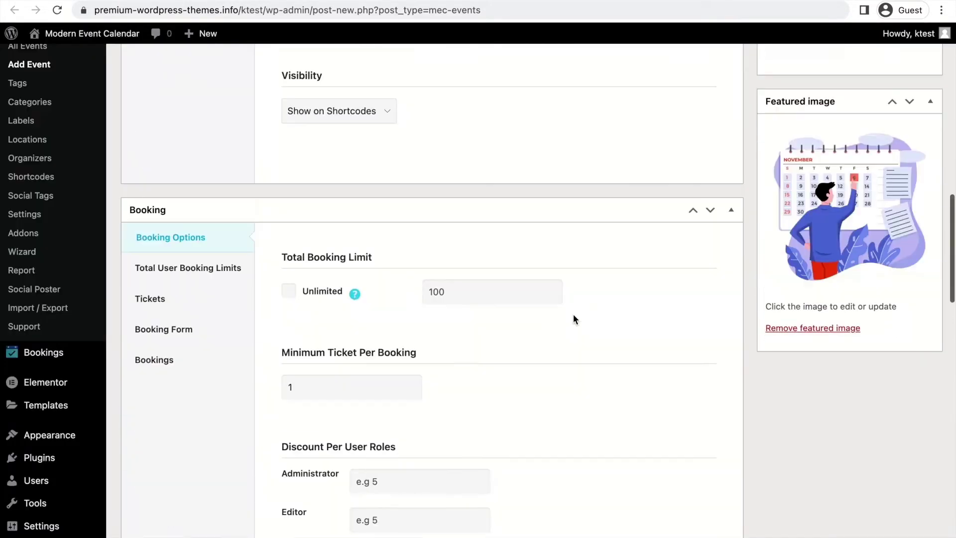
{"action": "scroll", "coordinate": [572, 315], "scroll_direction": "down", "scroll_amount": 10}
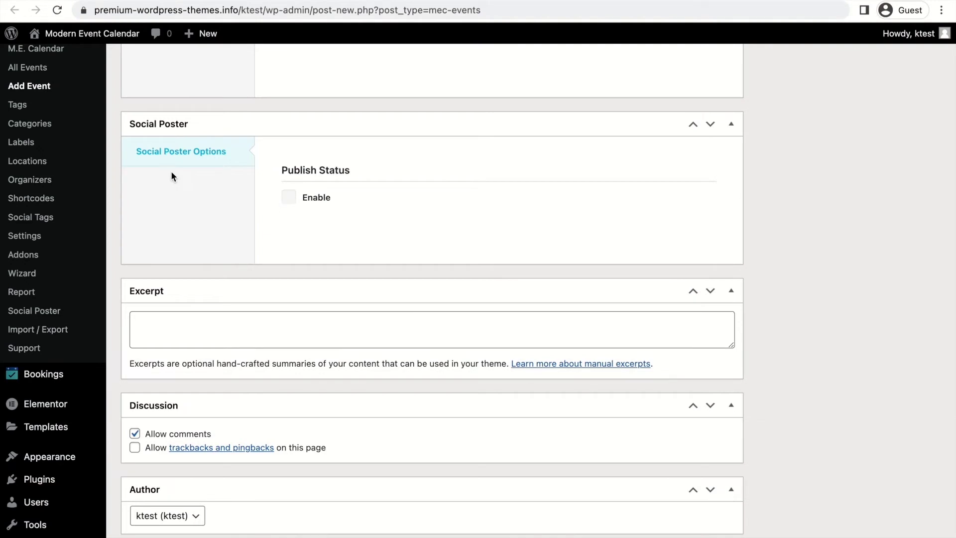
Enable Social Poster publishing for the event, keeping Inherit from global options checked
{"action": "left_click", "coordinate": [287, 200]}
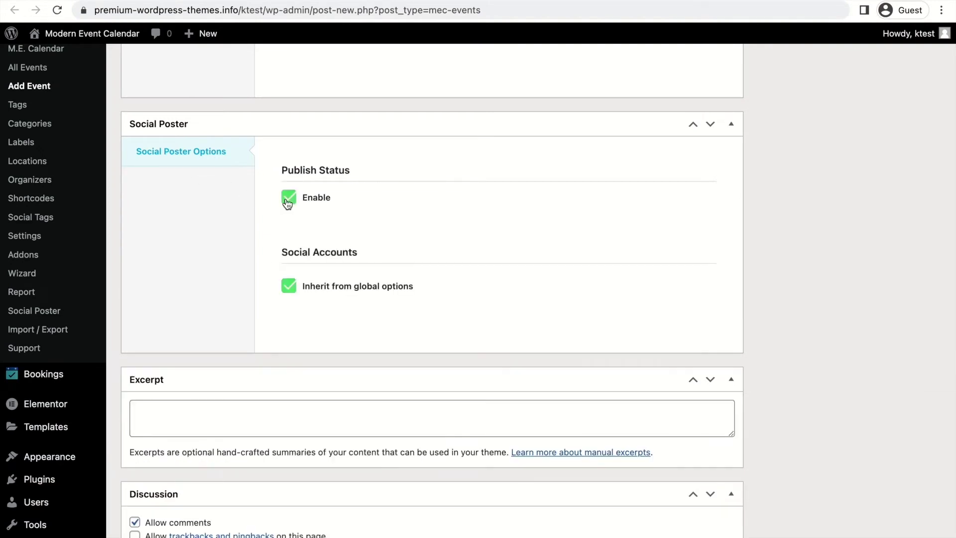
{"action": "left_click", "coordinate": [367, 287]}
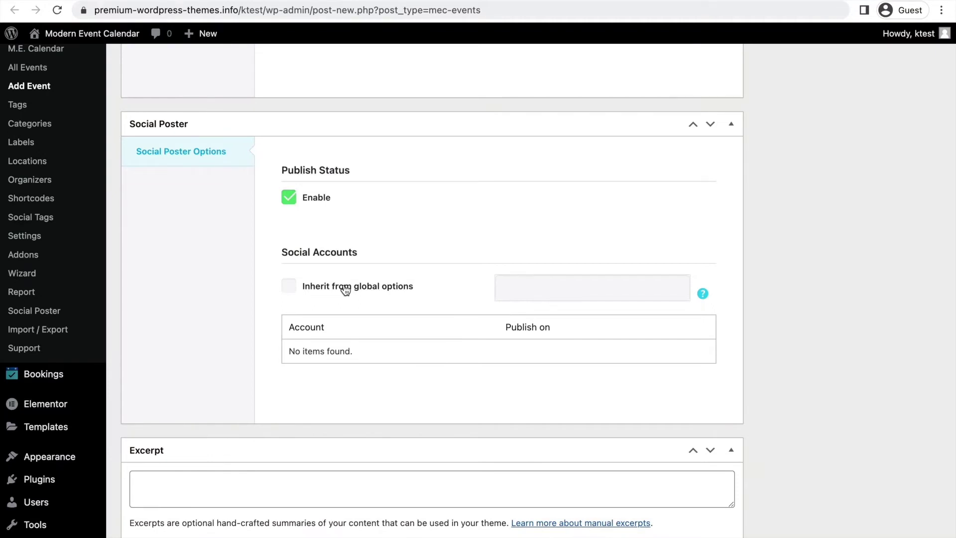
{"action": "left_click", "coordinate": [345, 289]}
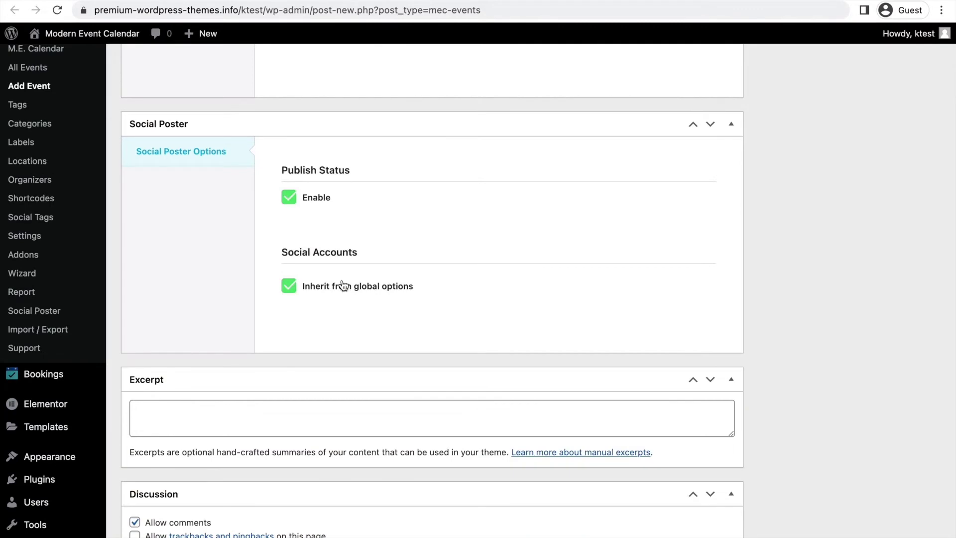
Set the start and end date to 10 August 2022 and publish the event
{"action": "scroll", "coordinate": [459, 269], "scroll_direction": "up", "scroll_amount": 20}
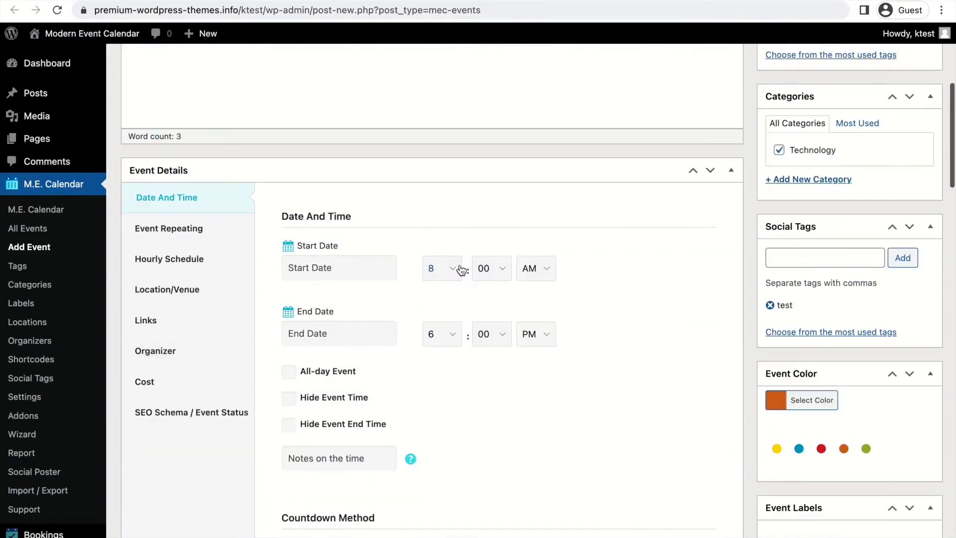
{"action": "left_click", "coordinate": [368, 267]}
{"action": "left_click", "coordinate": [345, 368]}
{"action": "left_click", "coordinate": [346, 331]}
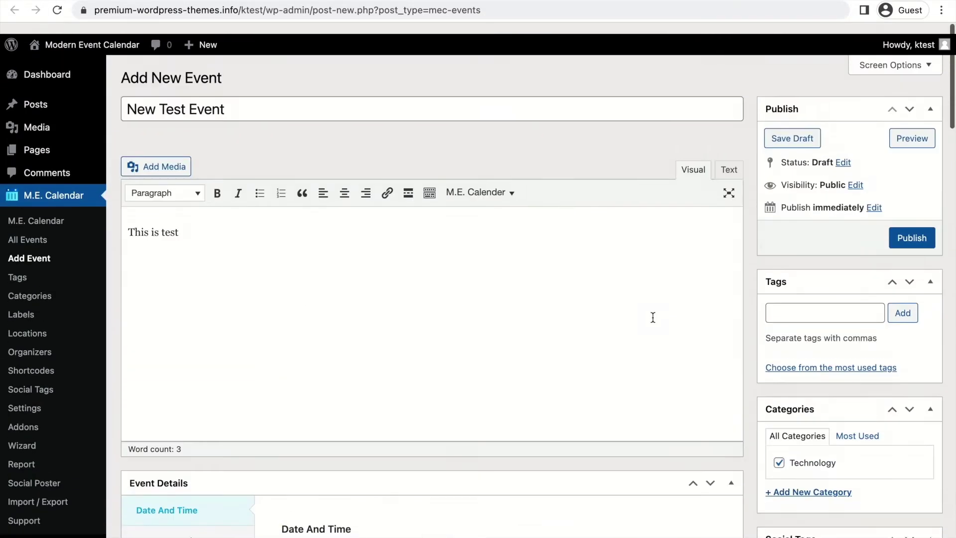
{"action": "left_click", "coordinate": [916, 229]}
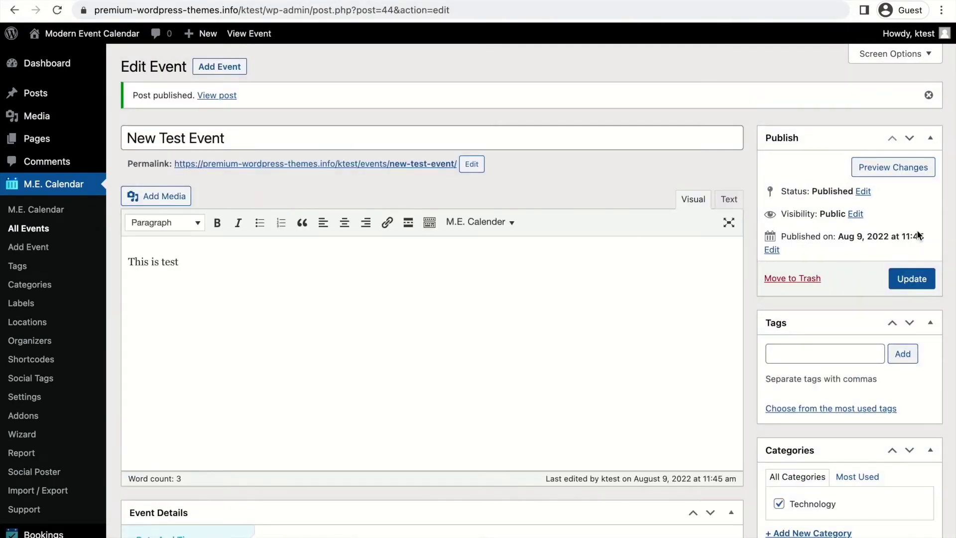
{"action": "scroll", "coordinate": [900, 244], "scroll_direction": "down", "scroll_amount": 1}
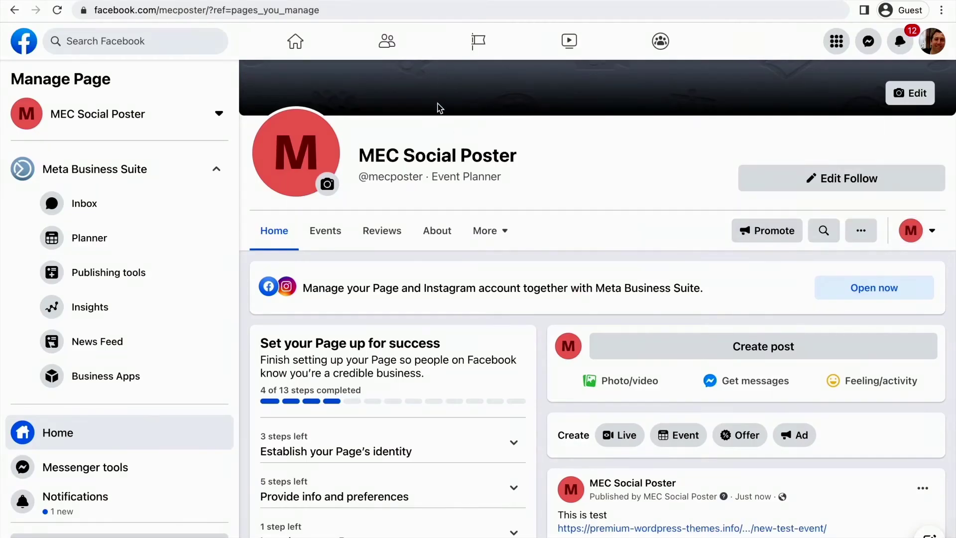
{"action": "key", "text": "ctrl+r"}
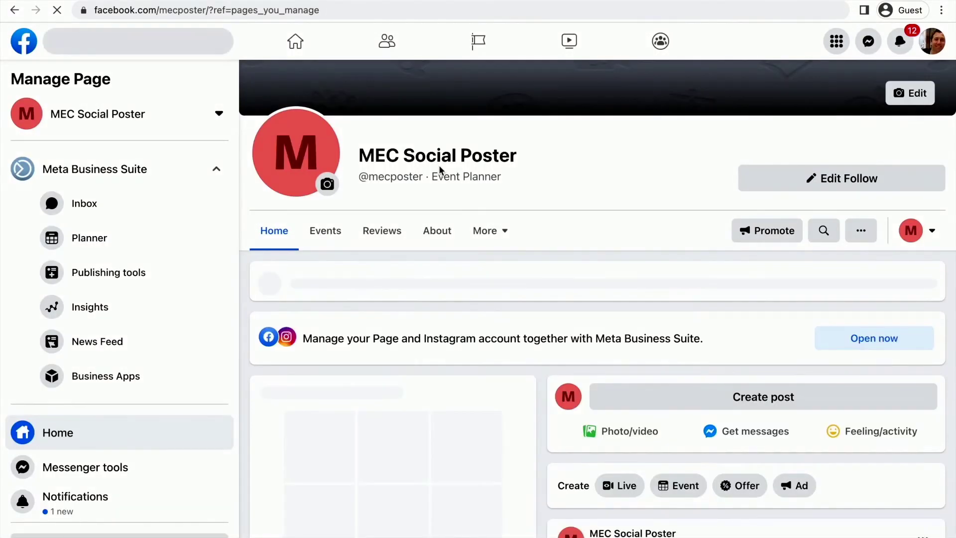
{"action": "scroll", "coordinate": [440, 171], "scroll_direction": "down", "scroll_amount": 6}
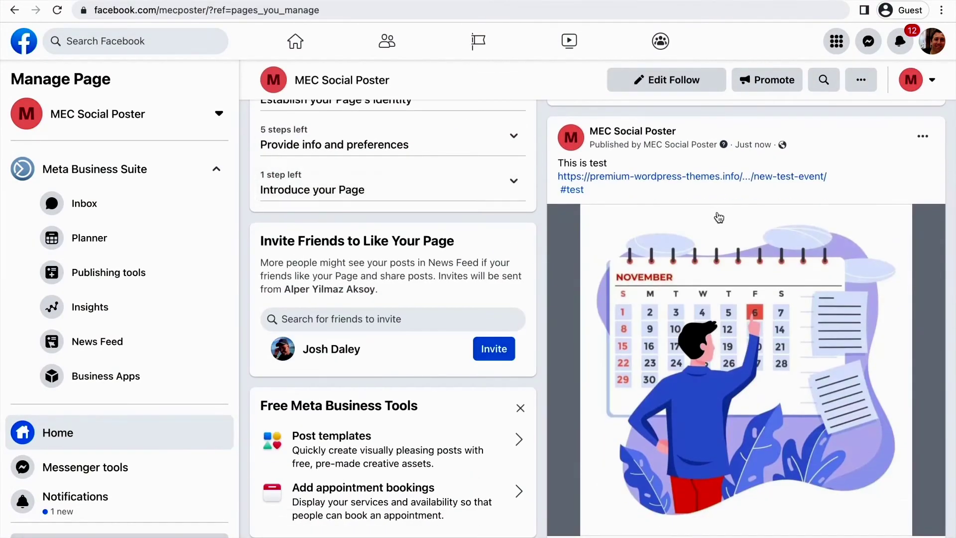
{"action": "scroll", "coordinate": [676, 284], "scroll_direction": "down", "scroll_amount": 2}
{"action": "scroll", "coordinate": [677, 284], "scroll_direction": "up", "scroll_amount": 2}
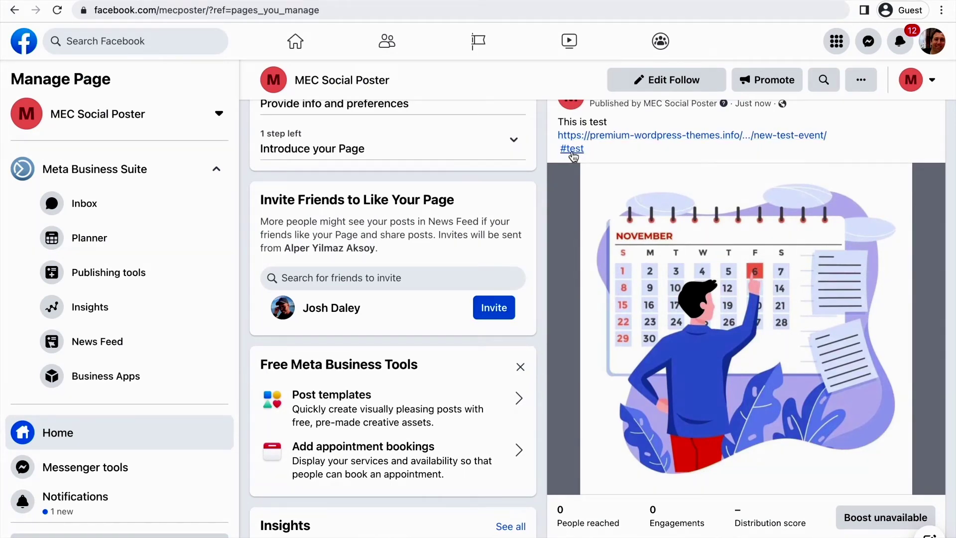
{"action": "scroll", "coordinate": [605, 123], "scroll_direction": "up", "scroll_amount": 1}
{"action": "scroll", "coordinate": [604, 130], "scroll_direction": "up", "scroll_amount": 1}
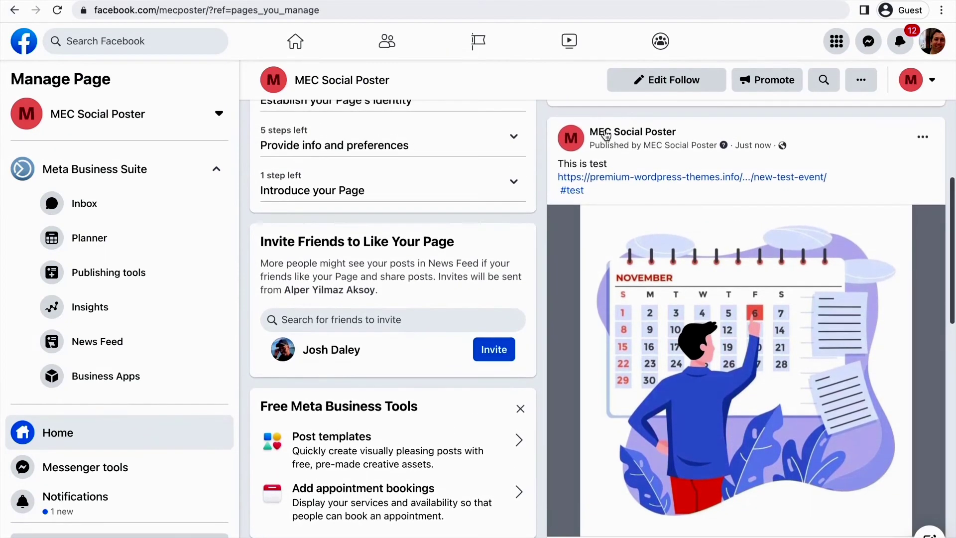
{"action": "scroll", "coordinate": [604, 155], "scroll_direction": "down", "scroll_amount": 3}
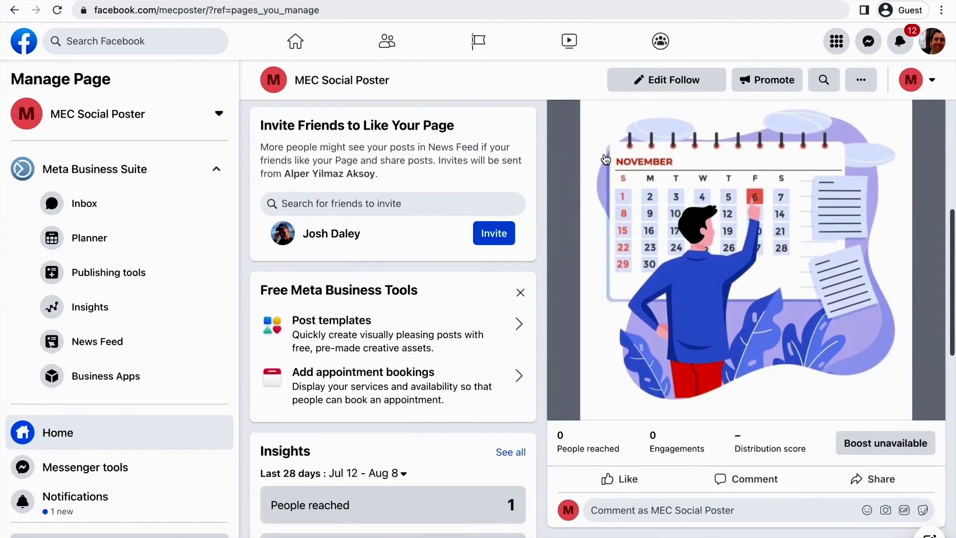
{"action": "scroll", "coordinate": [605, 159], "scroll_direction": "down", "scroll_amount": 3}
{"action": "scroll", "coordinate": [679, 212], "scroll_direction": "up", "scroll_amount": 4}
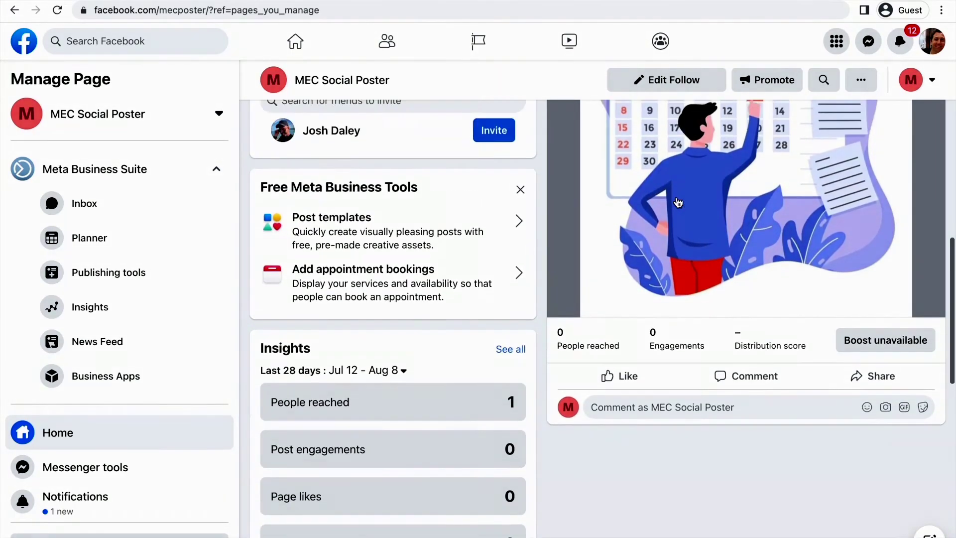
{"action": "scroll", "coordinate": [677, 201], "scroll_direction": "up", "scroll_amount": 10}
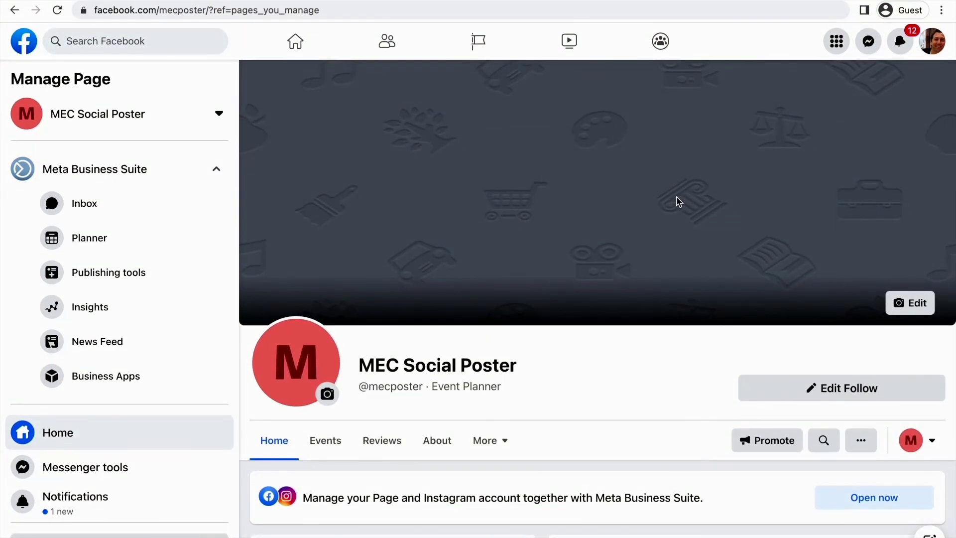
Back in the event editor, open the Social Poster Manual Publish and Repost panel
{"action": "left_click", "coordinate": [259, 1]}
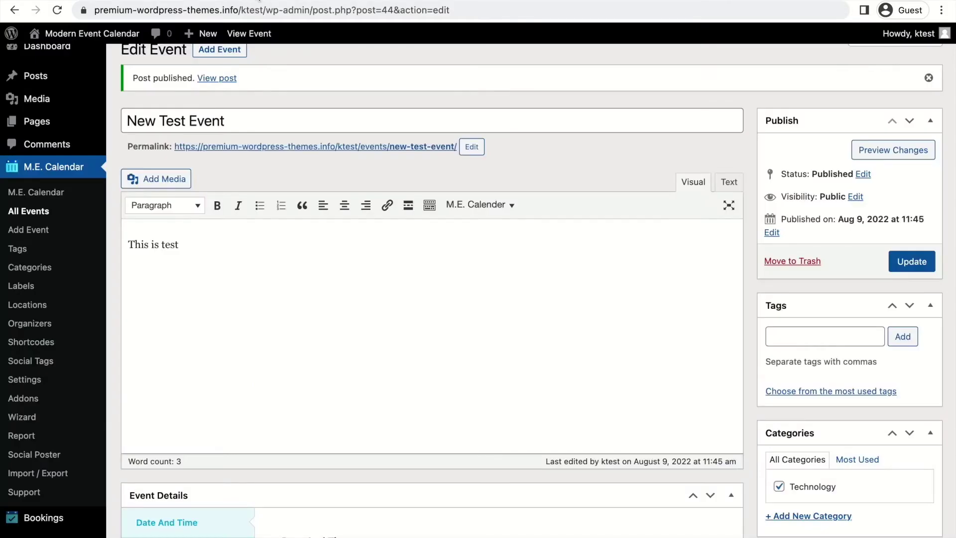
{"action": "scroll", "coordinate": [544, 177], "scroll_direction": "up", "scroll_amount": 1}
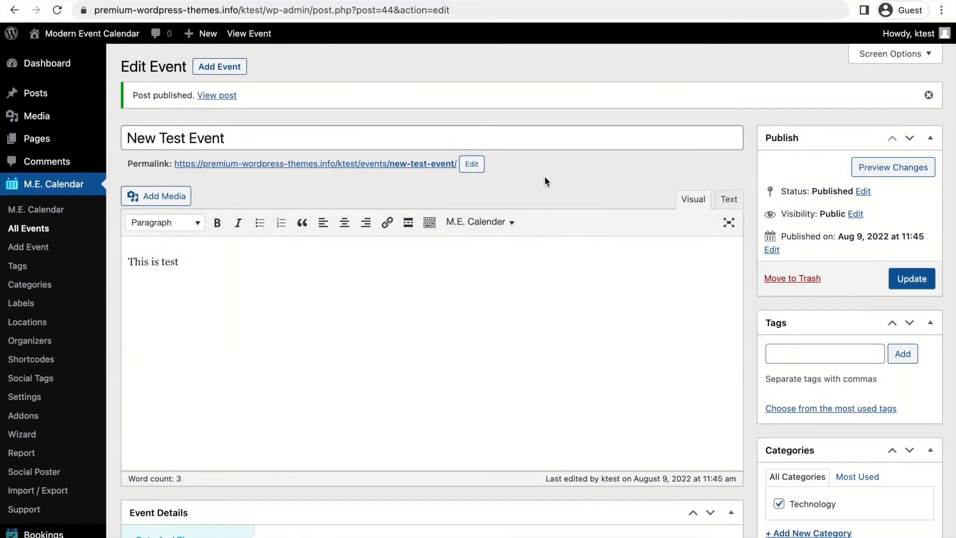
{"action": "scroll", "coordinate": [544, 177], "scroll_direction": "down", "scroll_amount": 1}
{"action": "scroll", "coordinate": [544, 177], "scroll_direction": "down", "scroll_amount": 5}
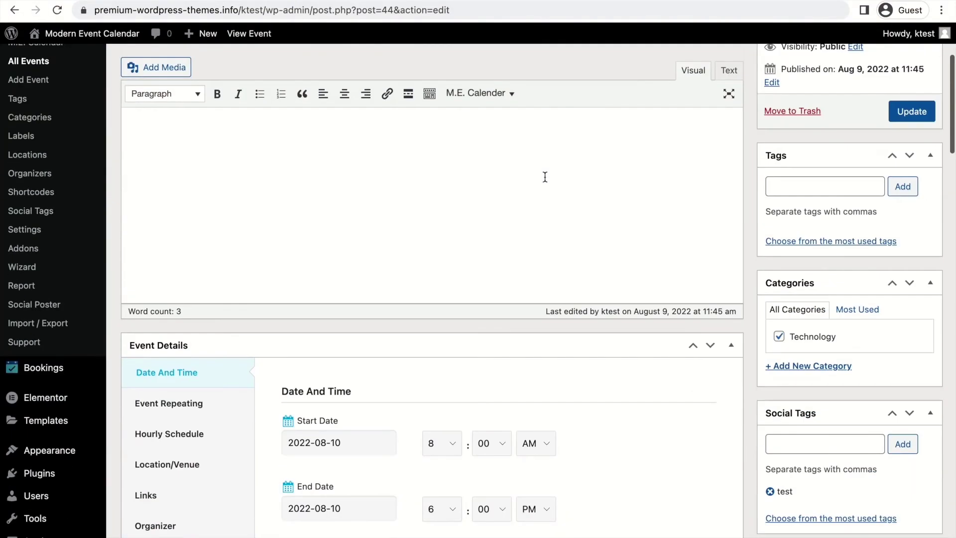
{"action": "scroll", "coordinate": [545, 177], "scroll_direction": "up", "scroll_amount": 5}
{"action": "scroll", "coordinate": [545, 176], "scroll_direction": "down", "scroll_amount": 15}
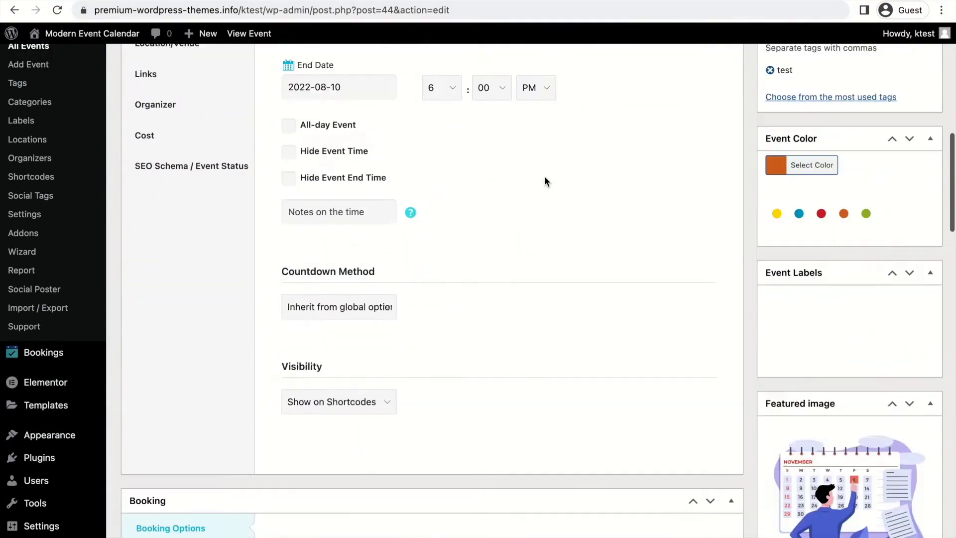
{"action": "scroll", "coordinate": [544, 177], "scroll_direction": "down", "scroll_amount": 20}
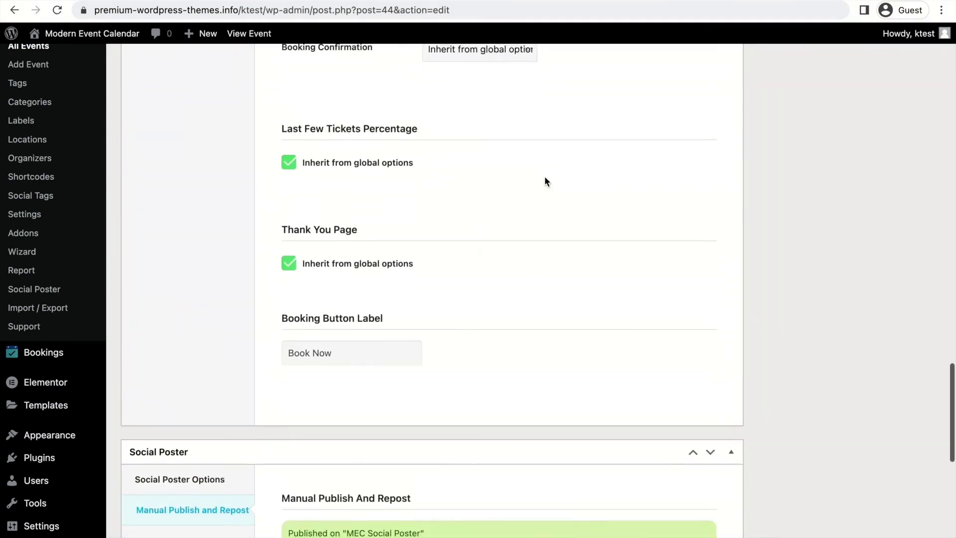
{"action": "left_click", "coordinate": [209, 237]}
{"action": "left_click", "coordinate": [208, 263]}
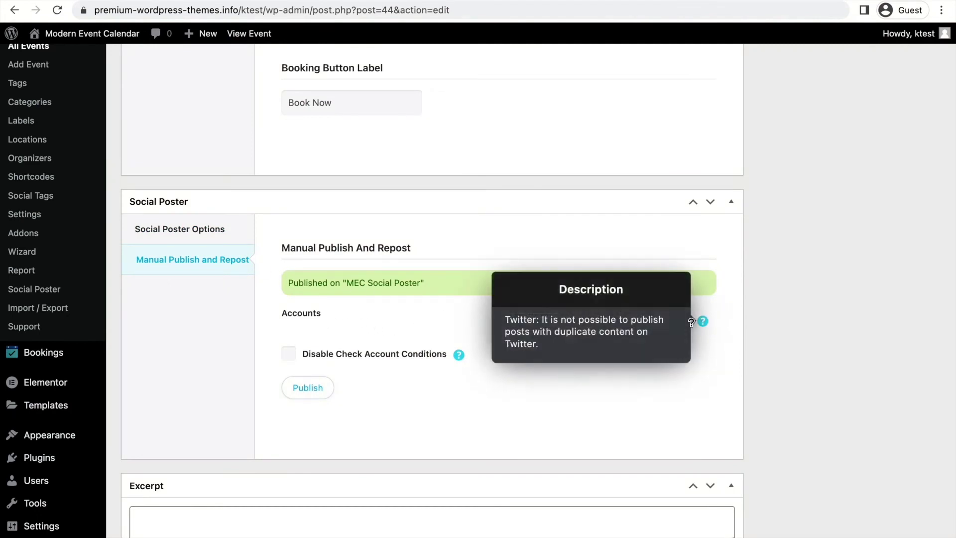
Select the Facebook - MEC Social Poster account and publish the repost
{"action": "left_click", "coordinate": [669, 311]}
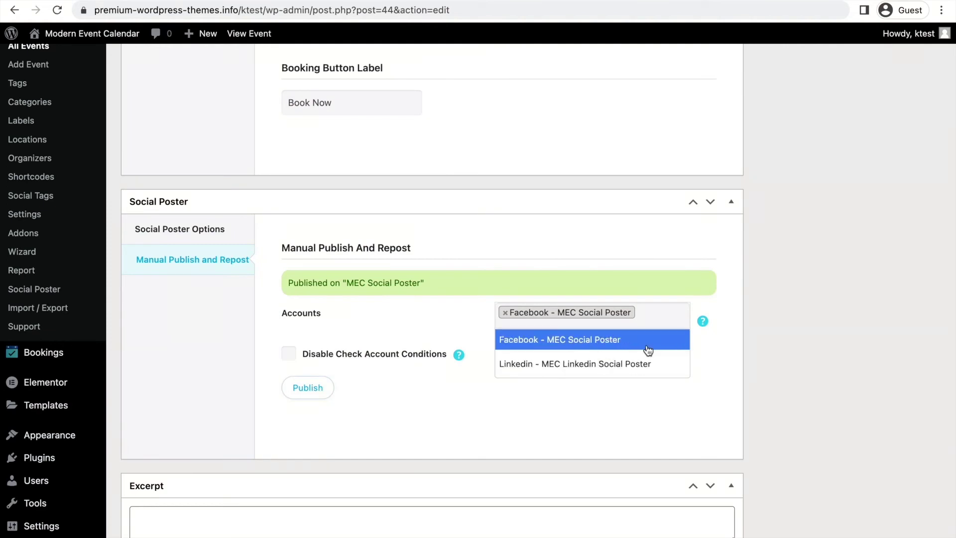
{"action": "left_click", "coordinate": [648, 350]}
{"action": "left_click", "coordinate": [653, 324]}
{"action": "left_click", "coordinate": [642, 349]}
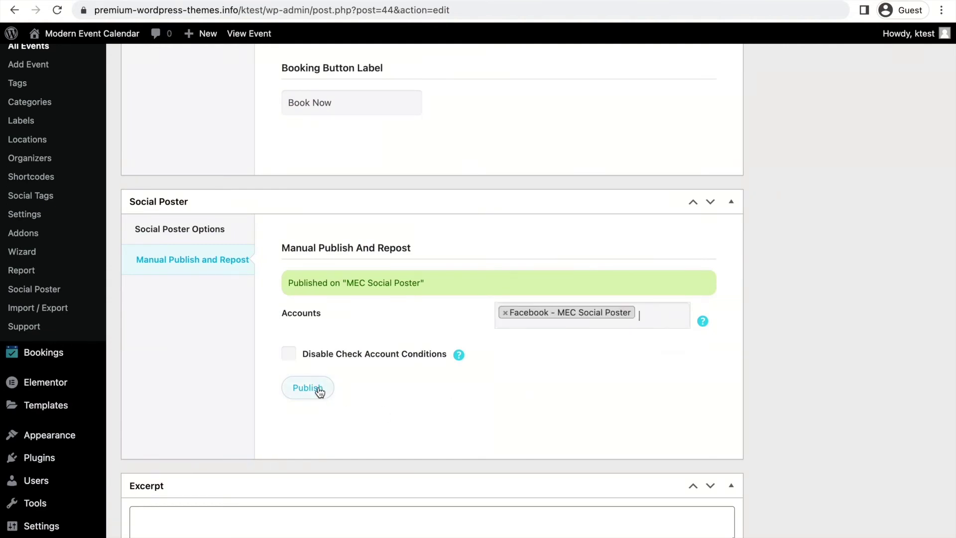
{"action": "left_click", "coordinate": [319, 388]}
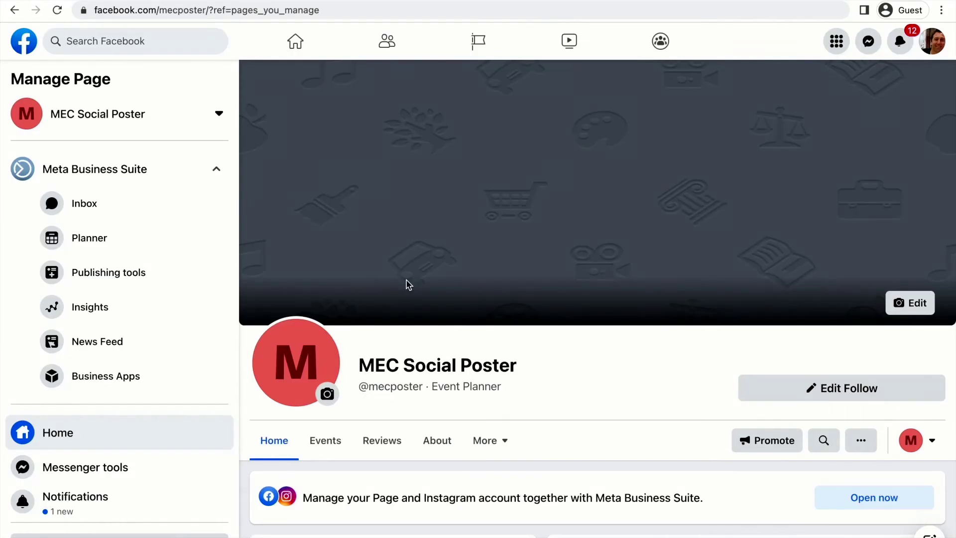
Scroll the MEC Social Poster Facebook page down to the reposted 'This is test' post
{"action": "scroll", "coordinate": [407, 284], "scroll_direction": "down", "scroll_amount": 10}
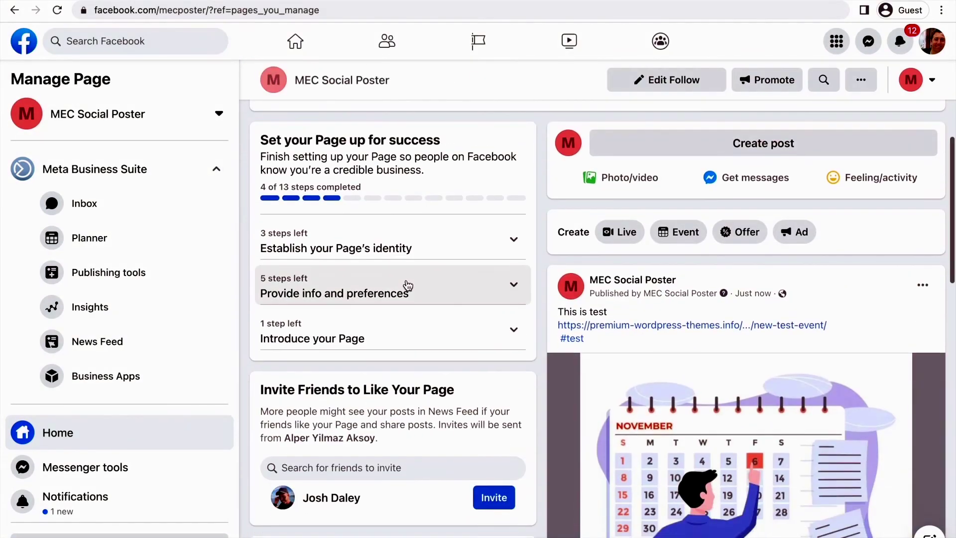